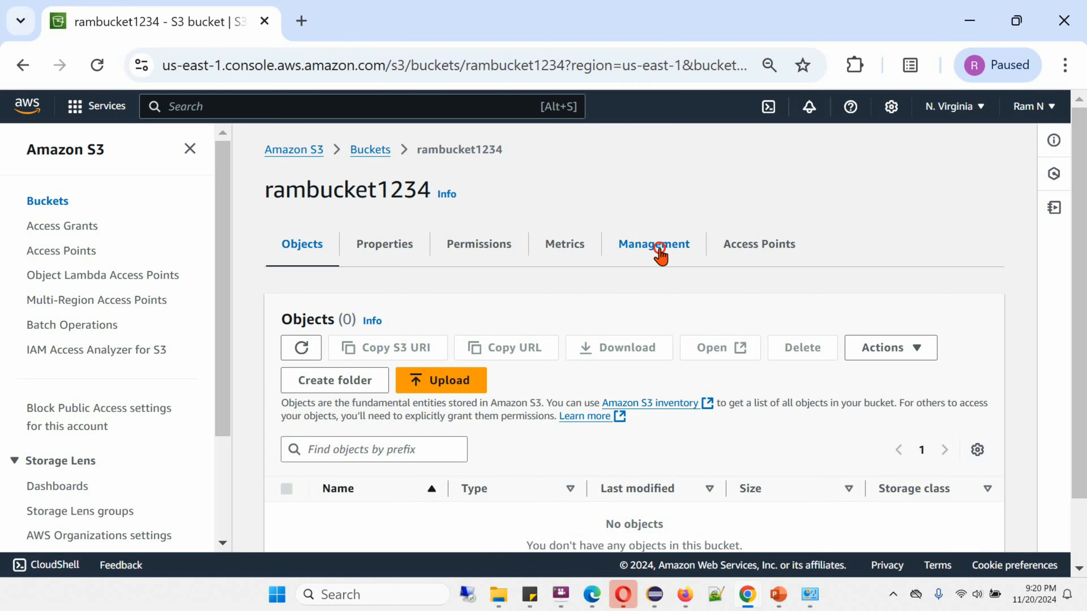
Start a new lifecycle rule for the rambucket1234 bucket and name it movedata
click(659, 253)
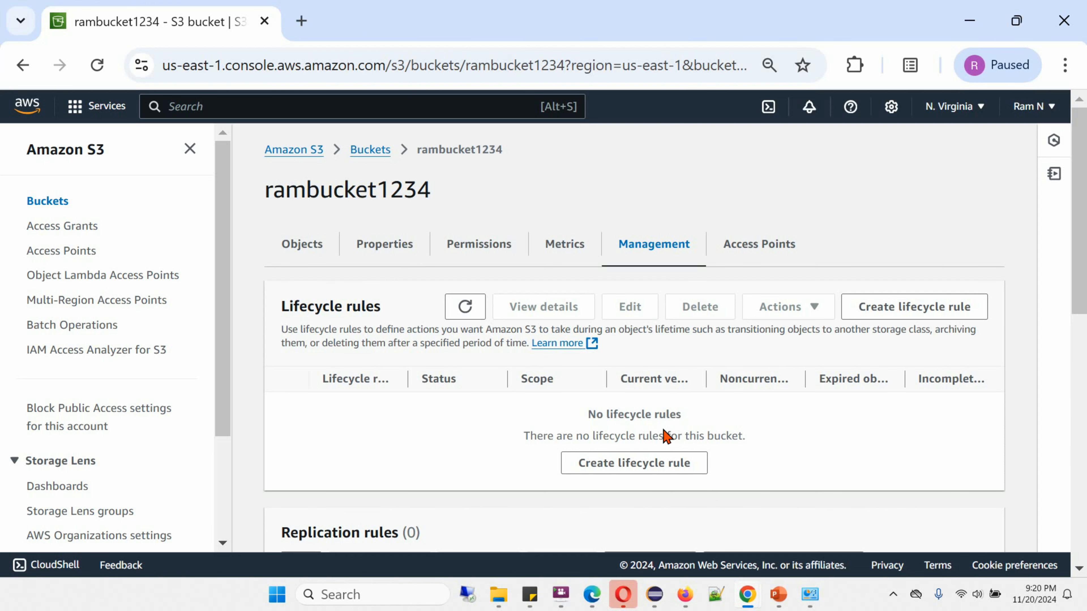
click(668, 474)
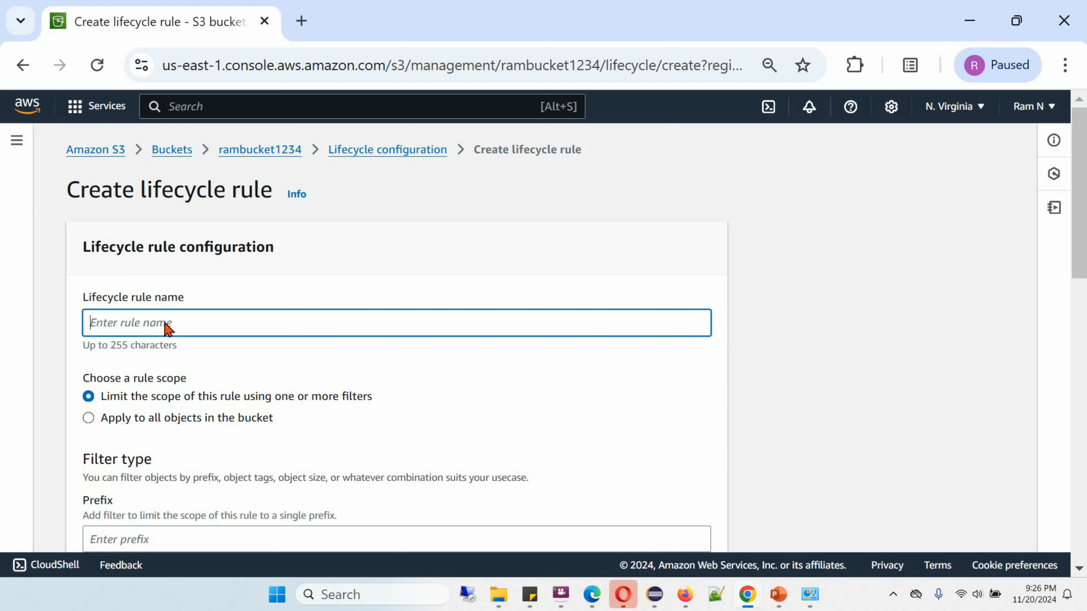
text(movedata)
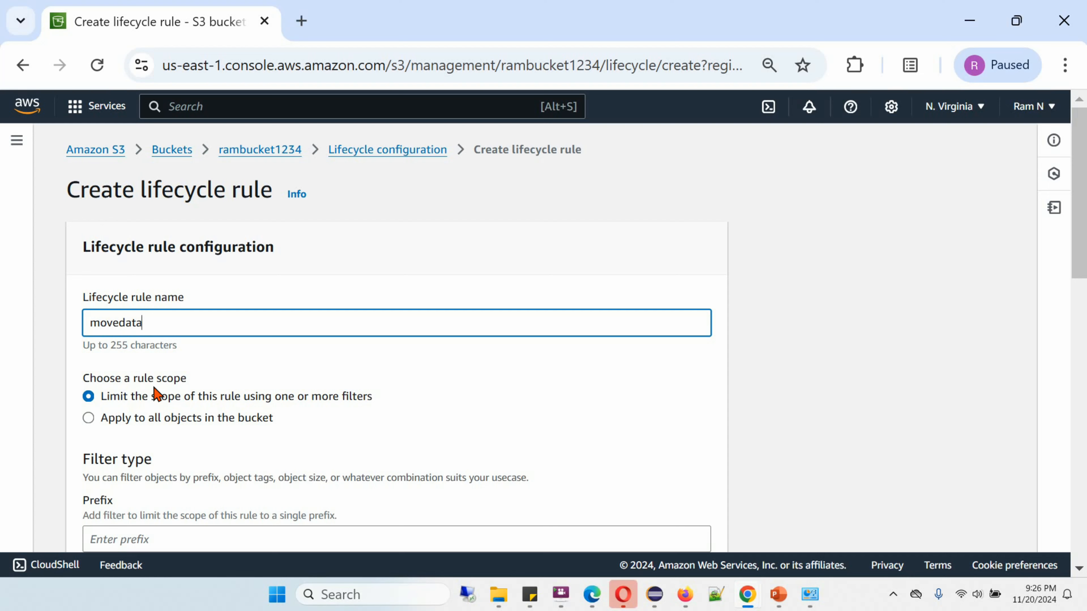
Set the rule scope to apply to all objects in the bucket and acknowledge that scope
click(89, 418)
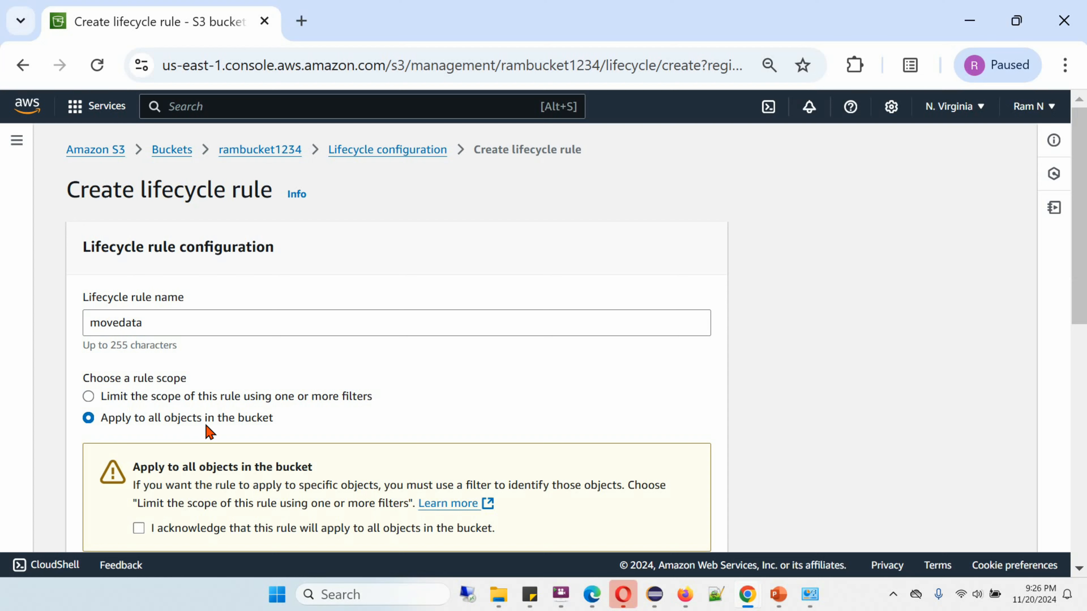
click(89, 398)
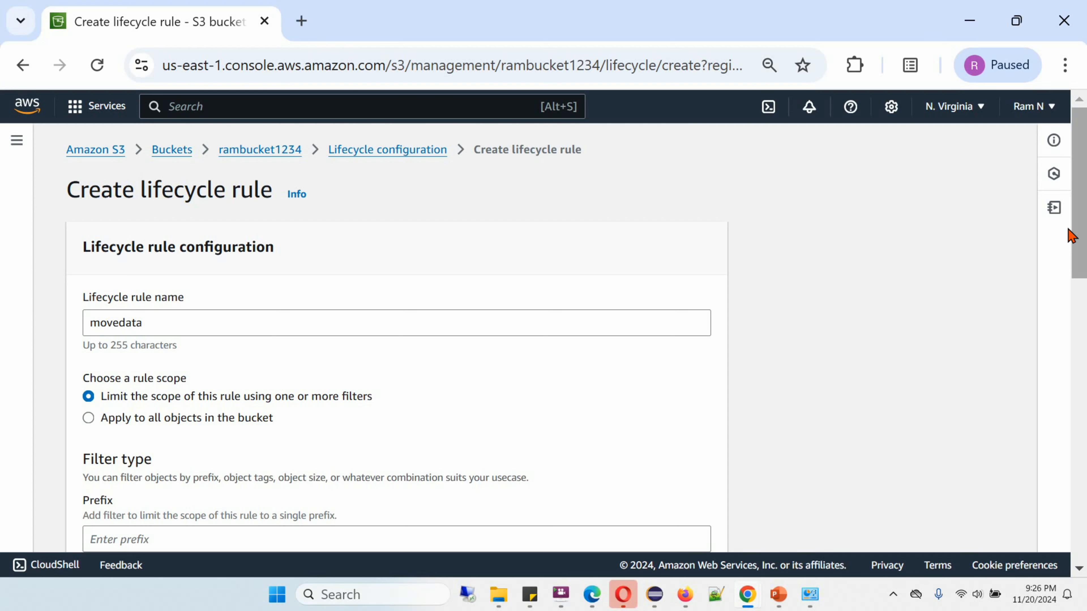
drag(1075, 236, 1069, 315)
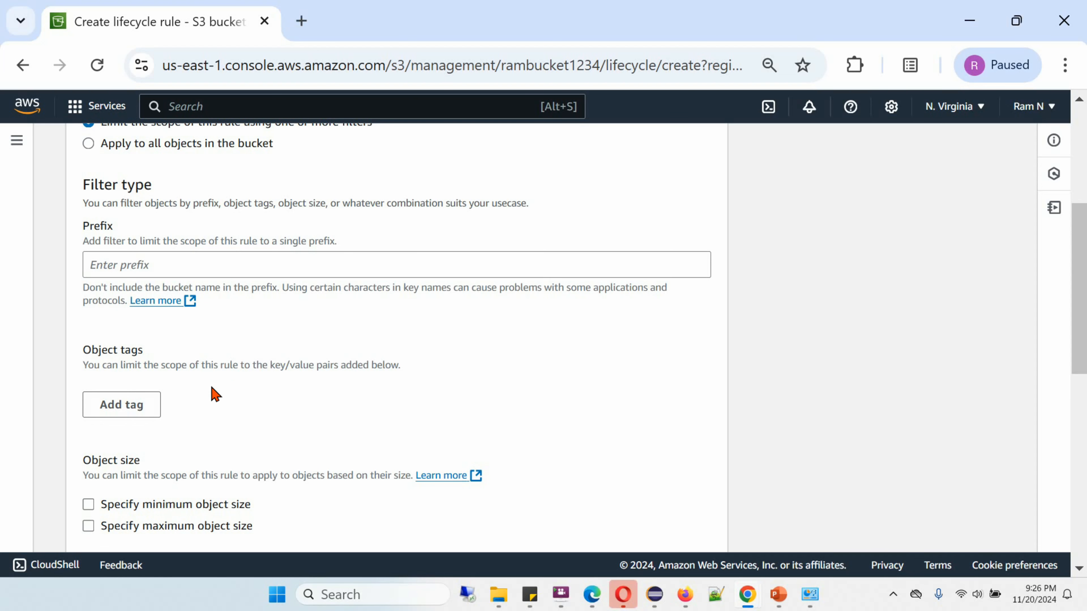
drag(1075, 359, 1070, 318)
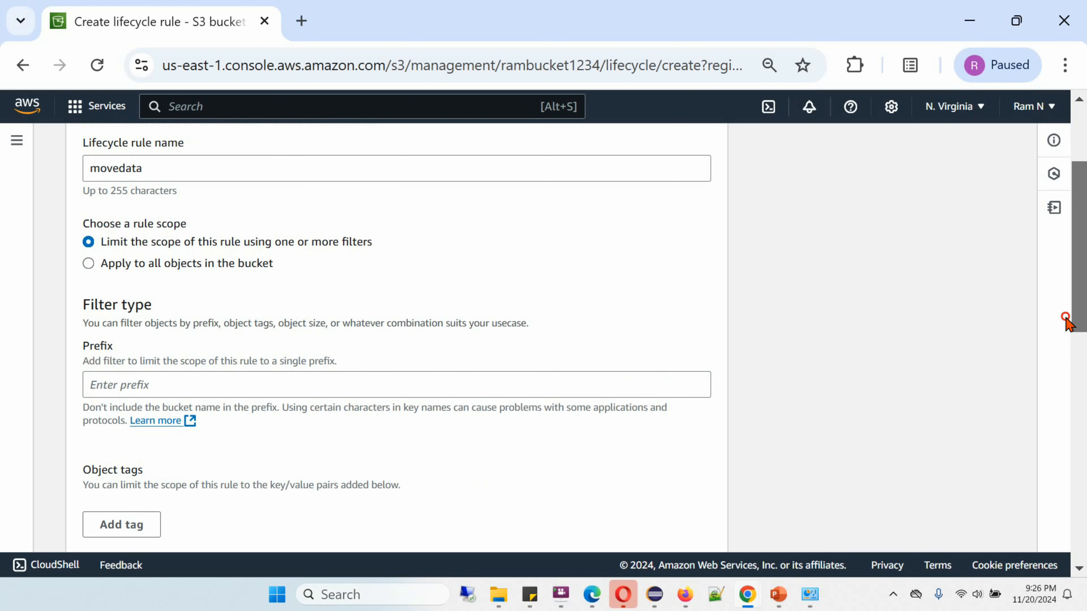
click(86, 268)
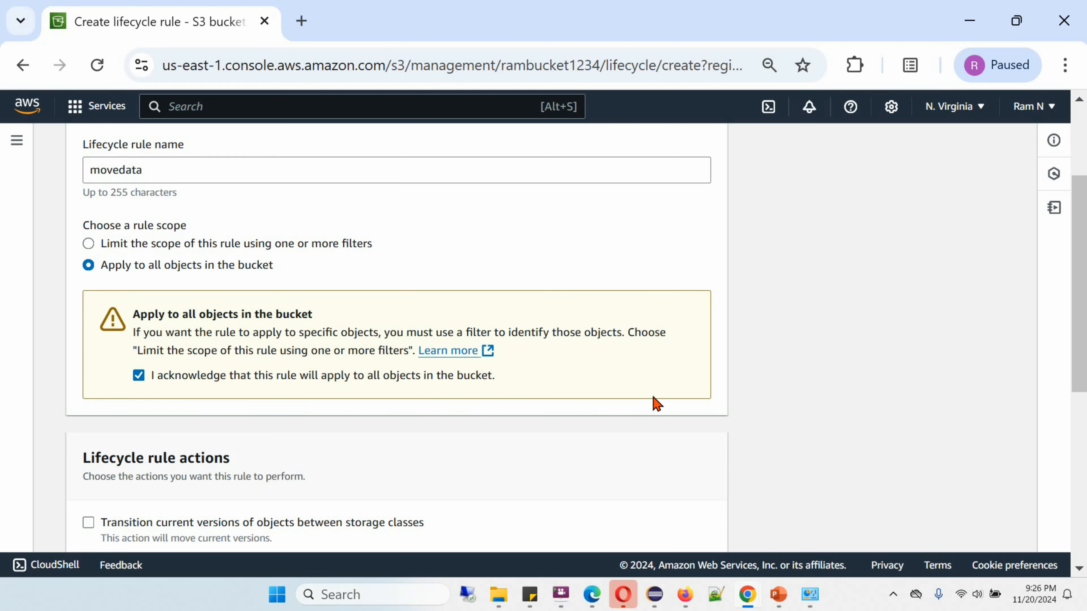
Enable transitioning current versions of objects between storage classes and acknowledge the transition cost per request
drag(1075, 347, 1082, 458)
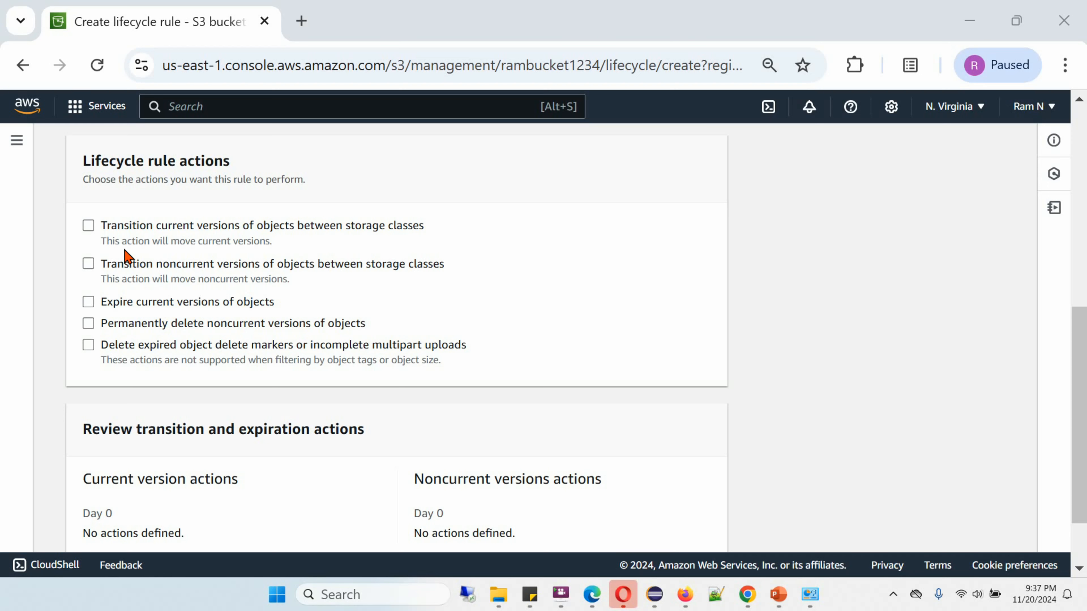
click(88, 226)
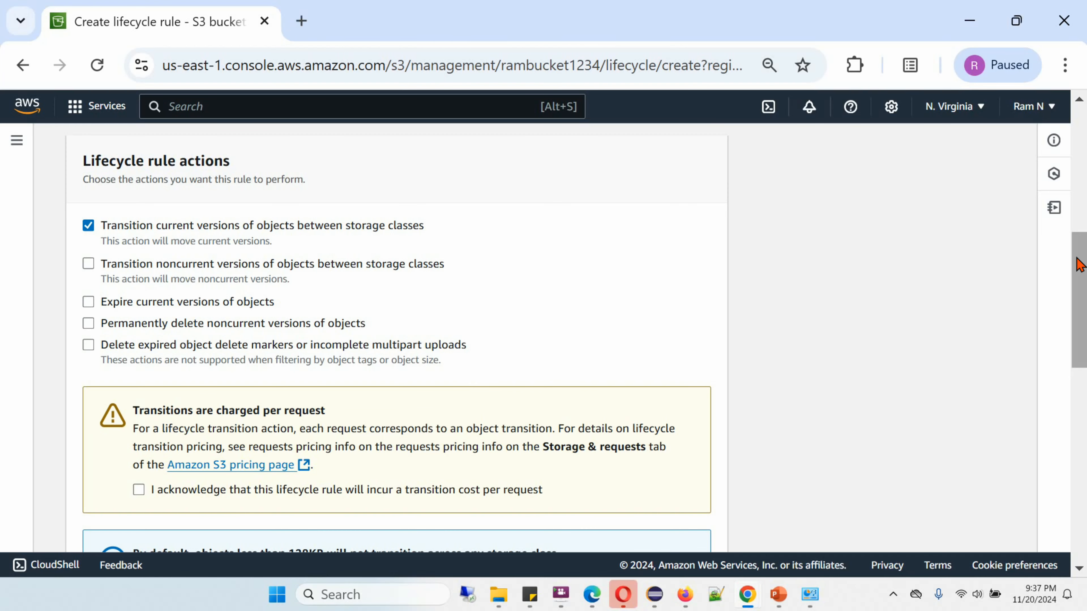
drag(1081, 256, 1083, 314)
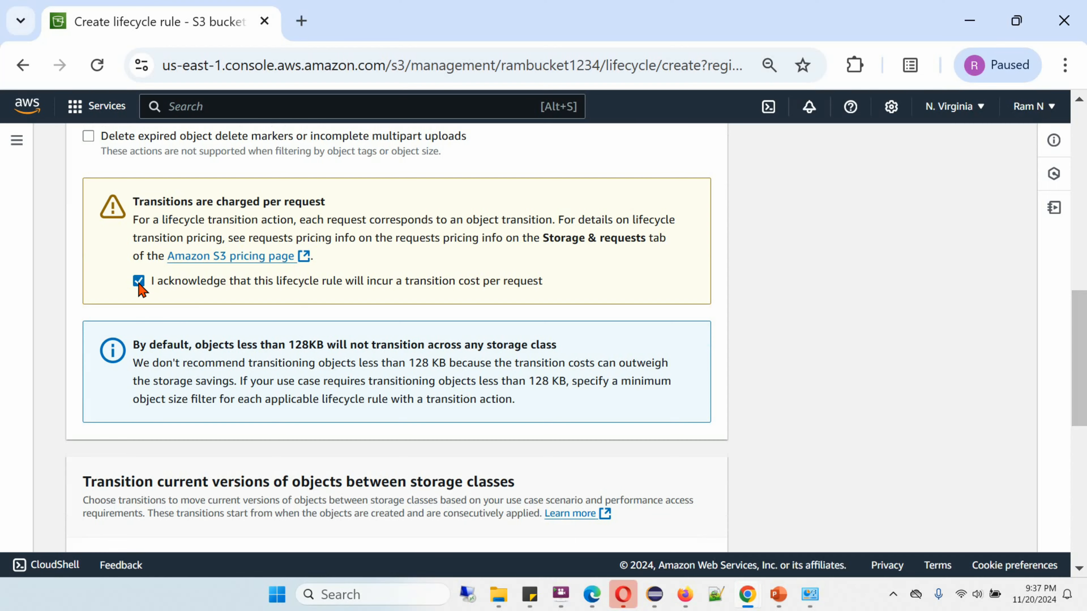
Set the Standard-IA transition to 30 days after object creation
drag(1081, 353, 1084, 416)
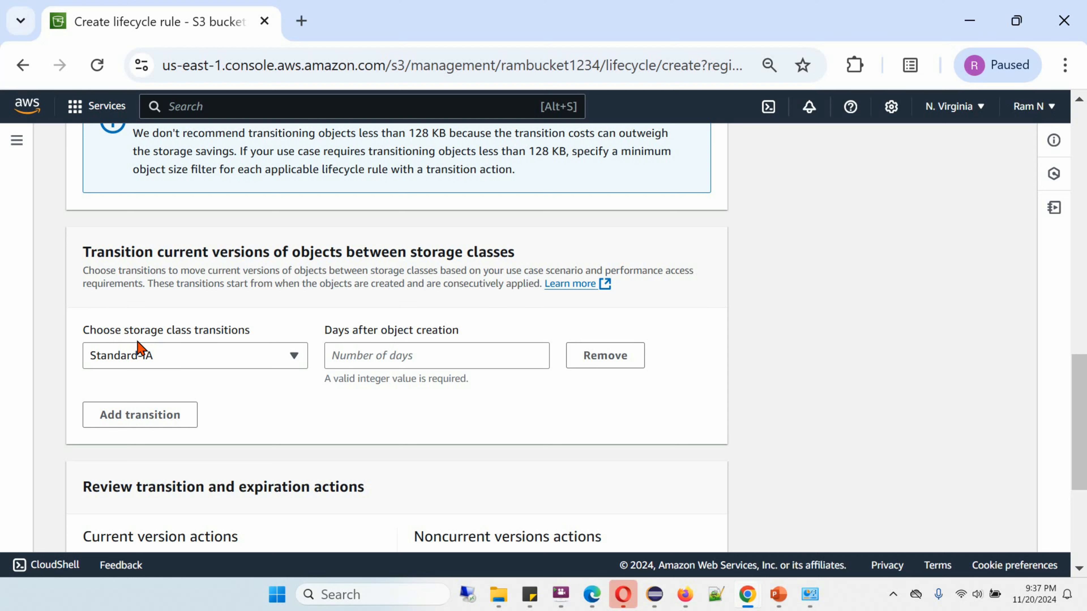
click(363, 365)
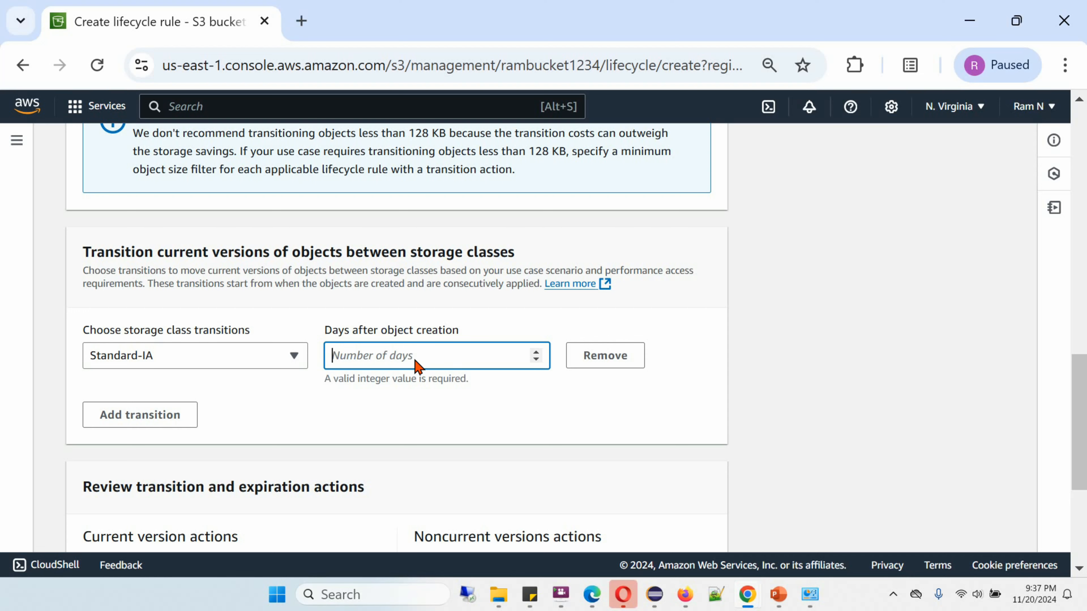
text(30)
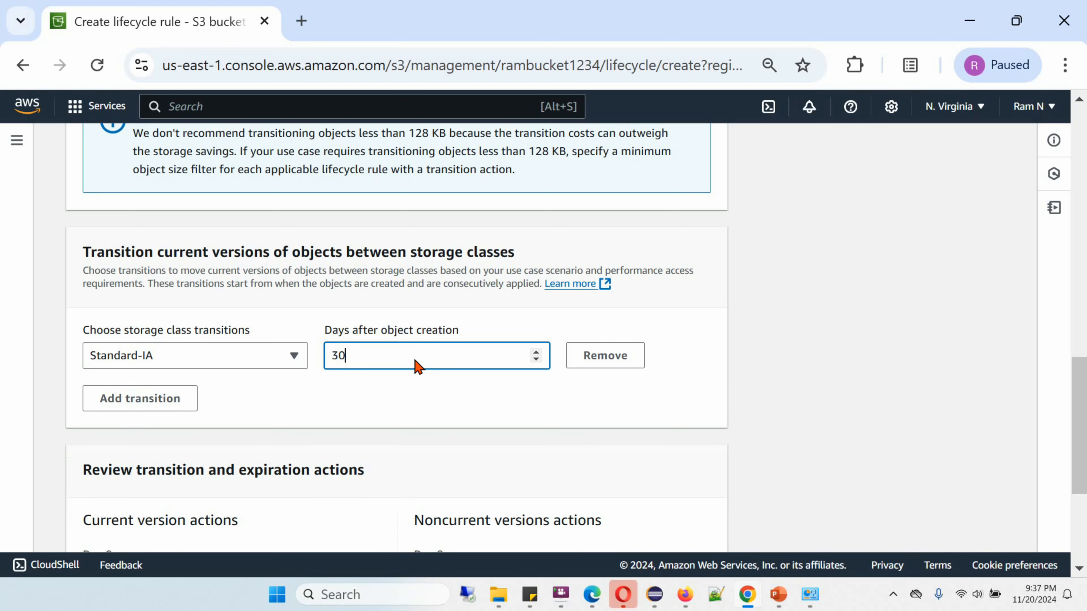
Add a second transition to Glacier Instant Retrieval at 90 days after object creation
click(151, 405)
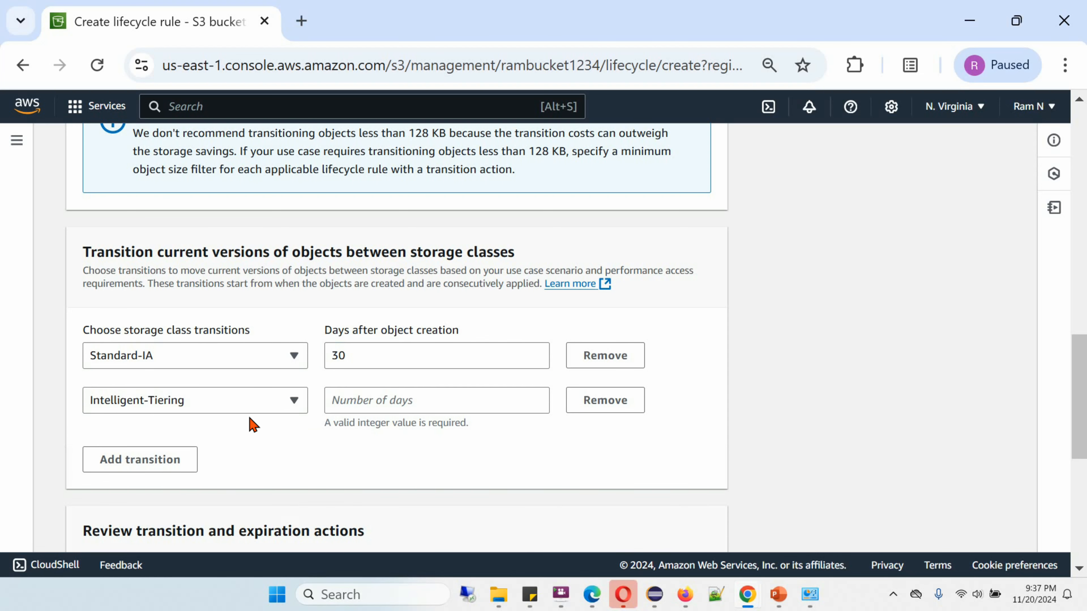
click(294, 400)
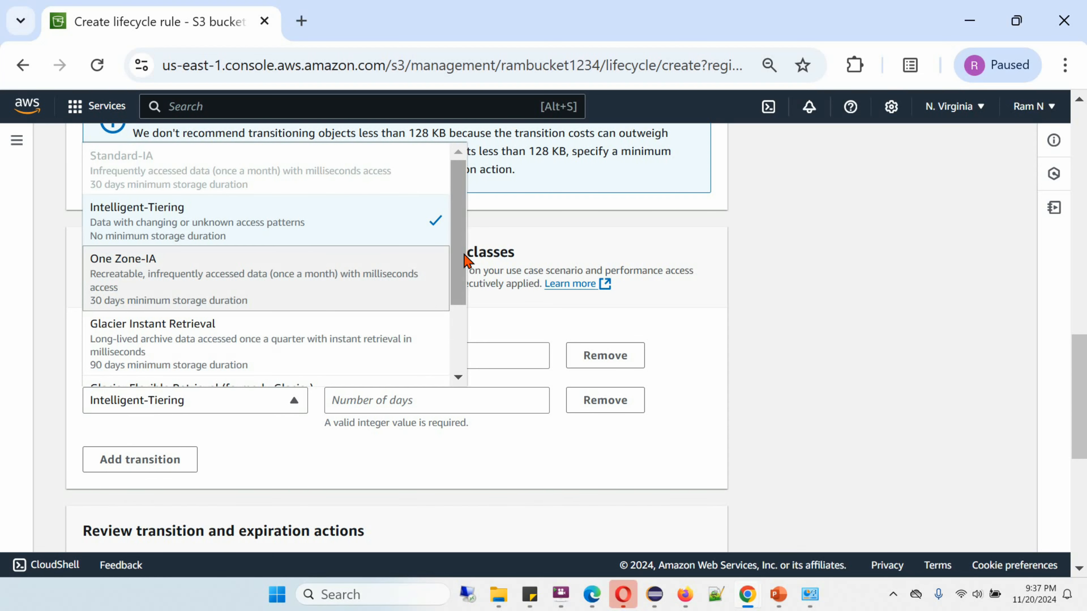
scroll(464, 291, down, 2)
scroll(468, 323, down, 2)
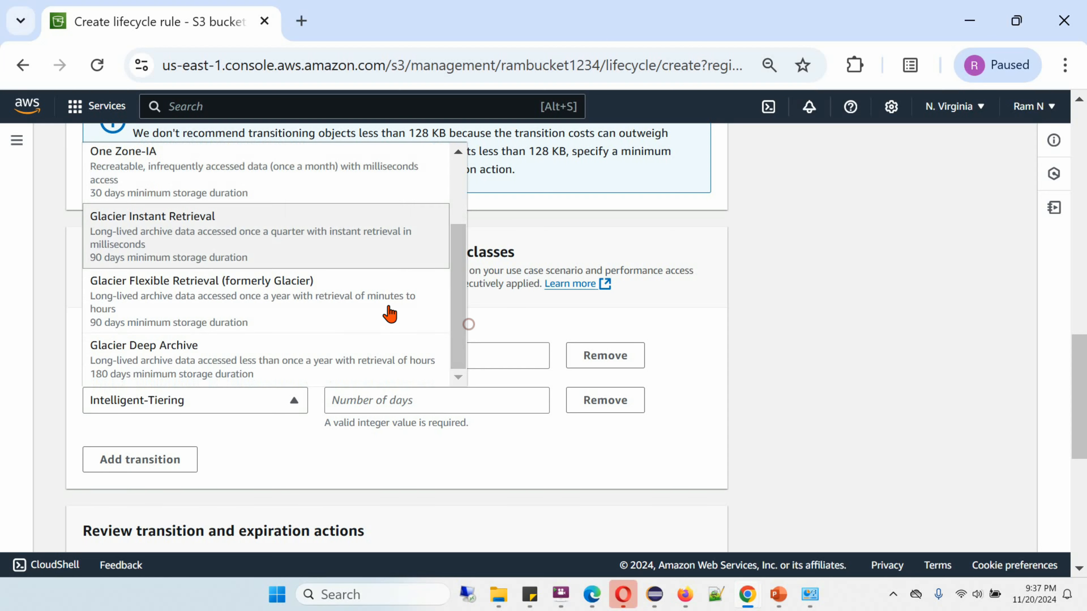
click(164, 233)
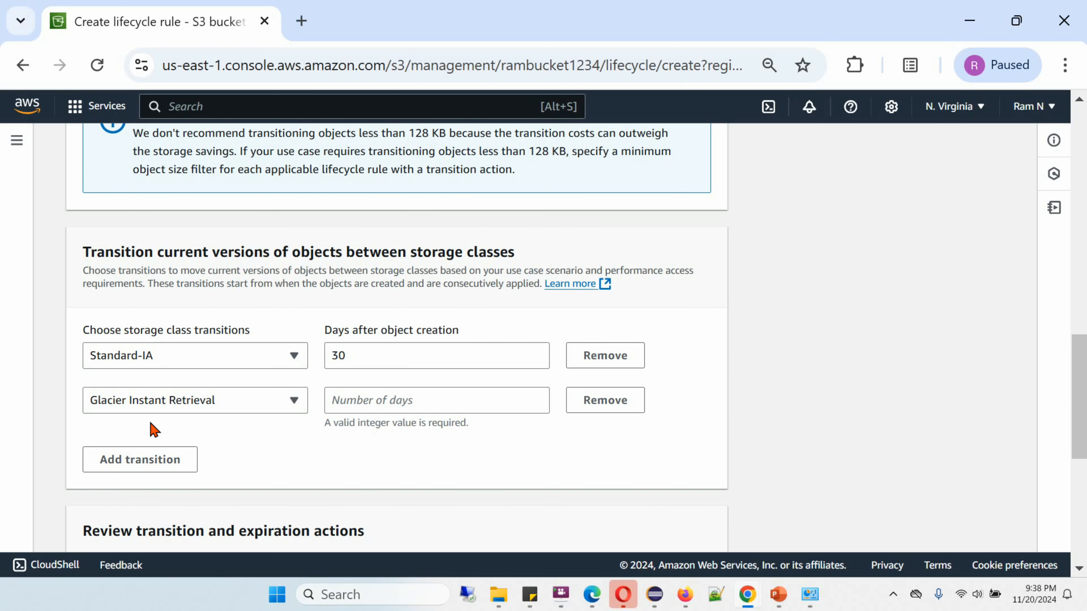
click(371, 404)
text(90)
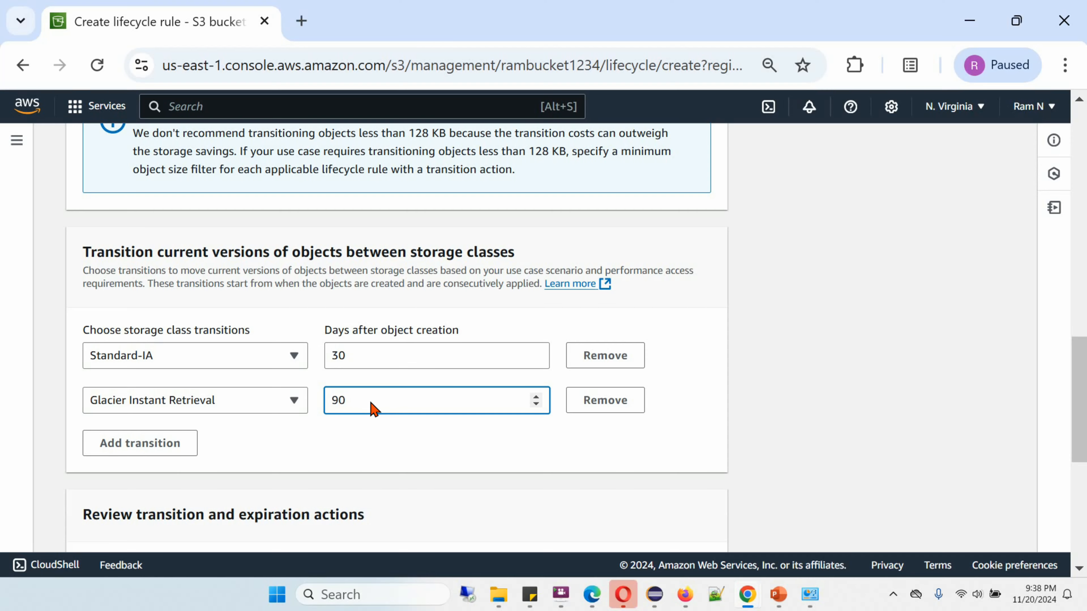
Enable expiring current versions of objects and set the expiration to 200 days after object creation
drag(1074, 400, 1070, 295)
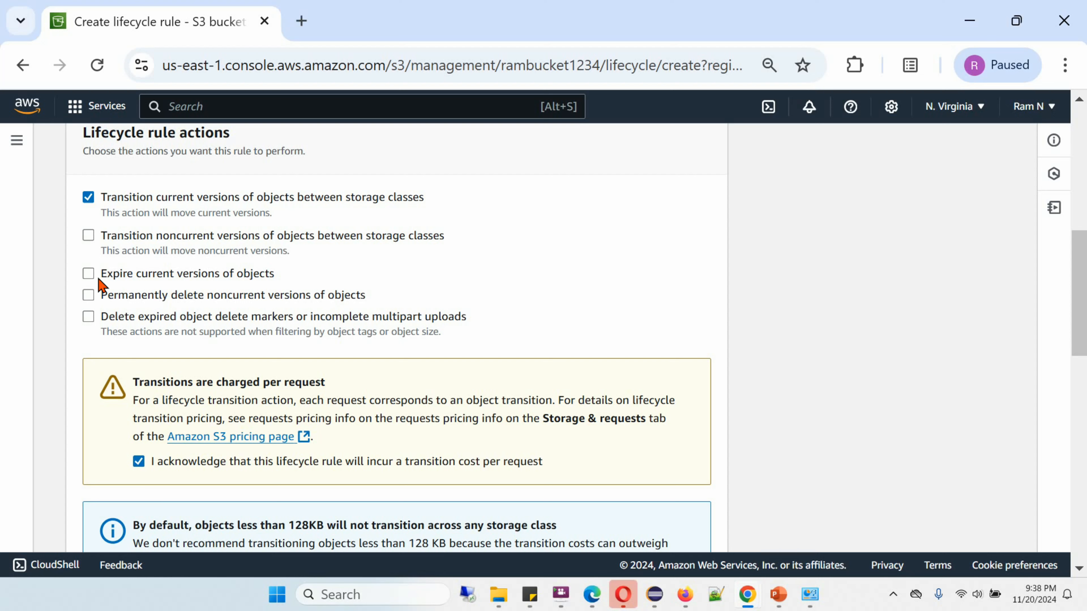
click(89, 275)
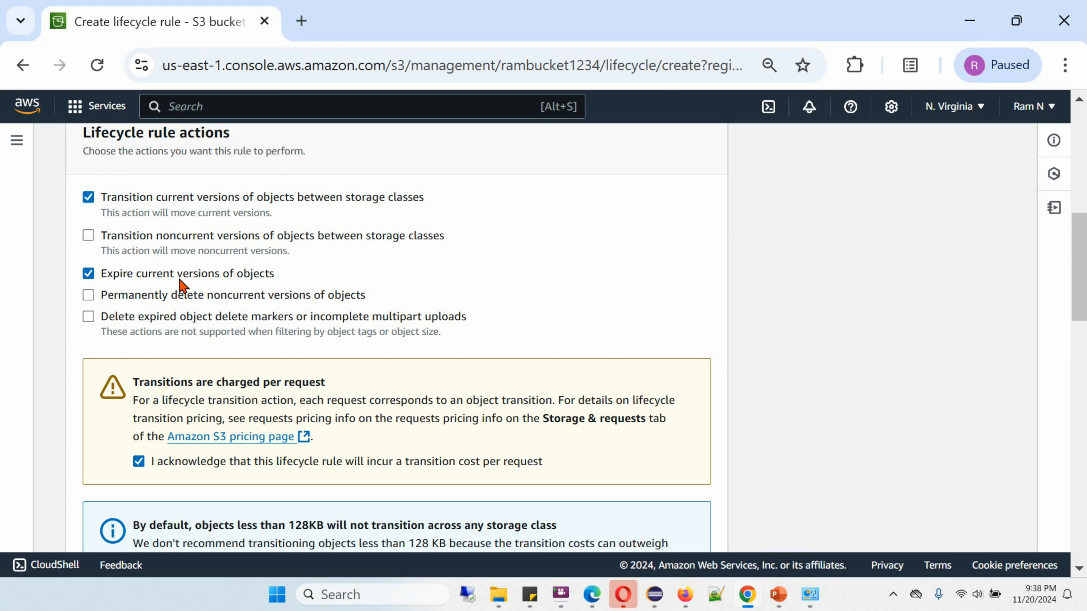
drag(1075, 312, 1075, 425)
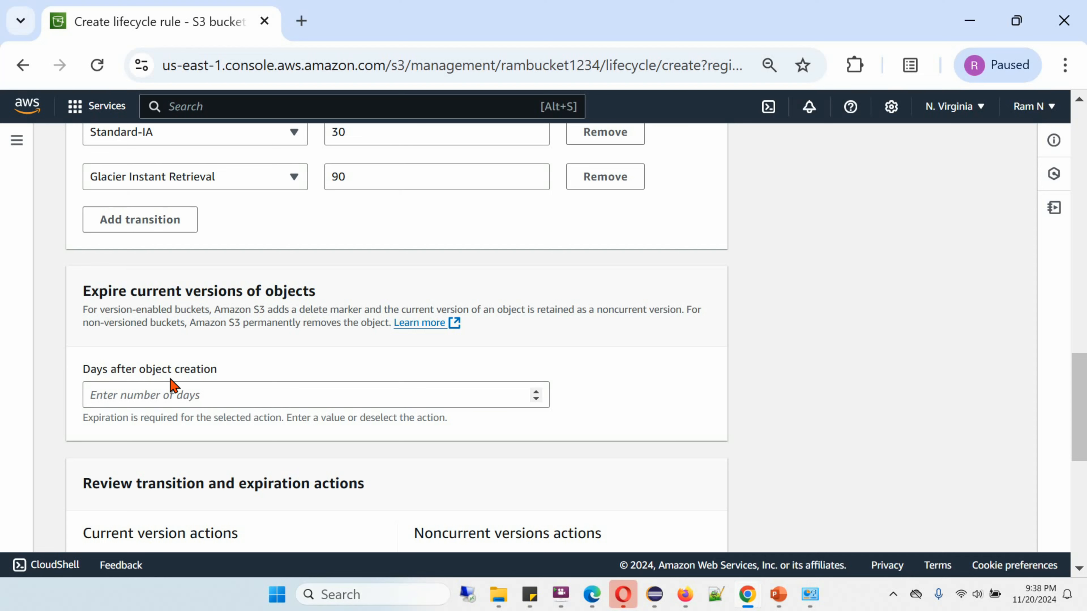
click(177, 396)
text(200)
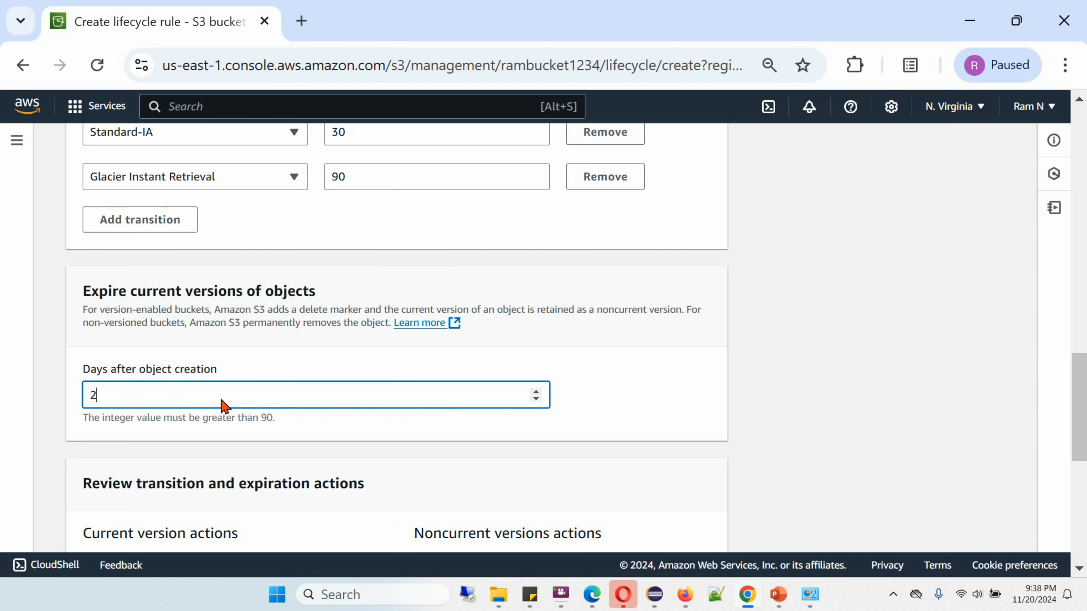
click(661, 409)
Review the timeline of transition and expiration actions and create the lifecycle rule
scroll(1082, 455, down, 6)
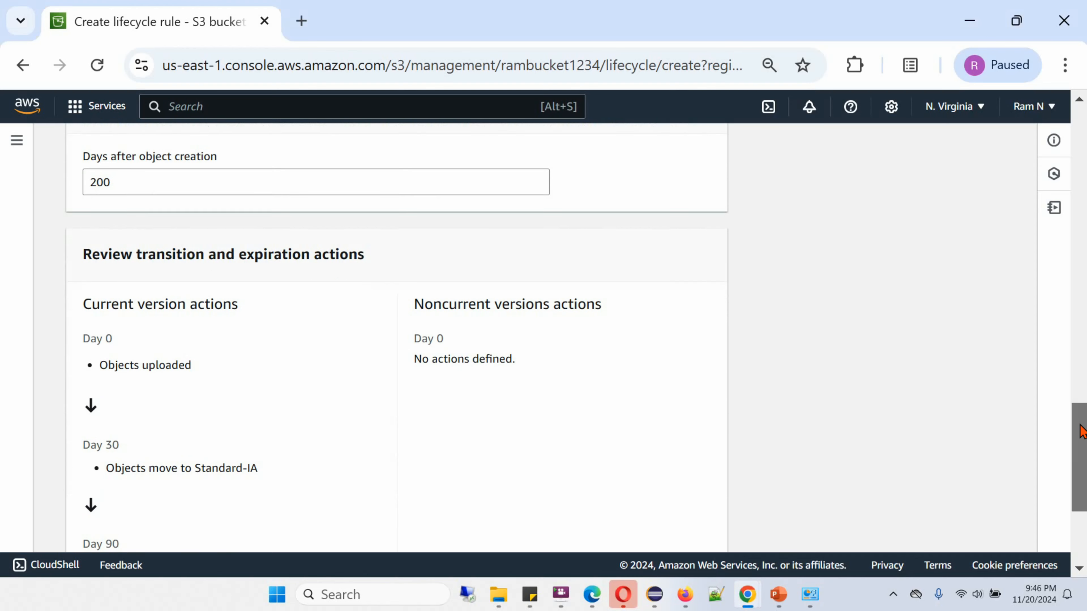
drag(1079, 448, 1078, 444)
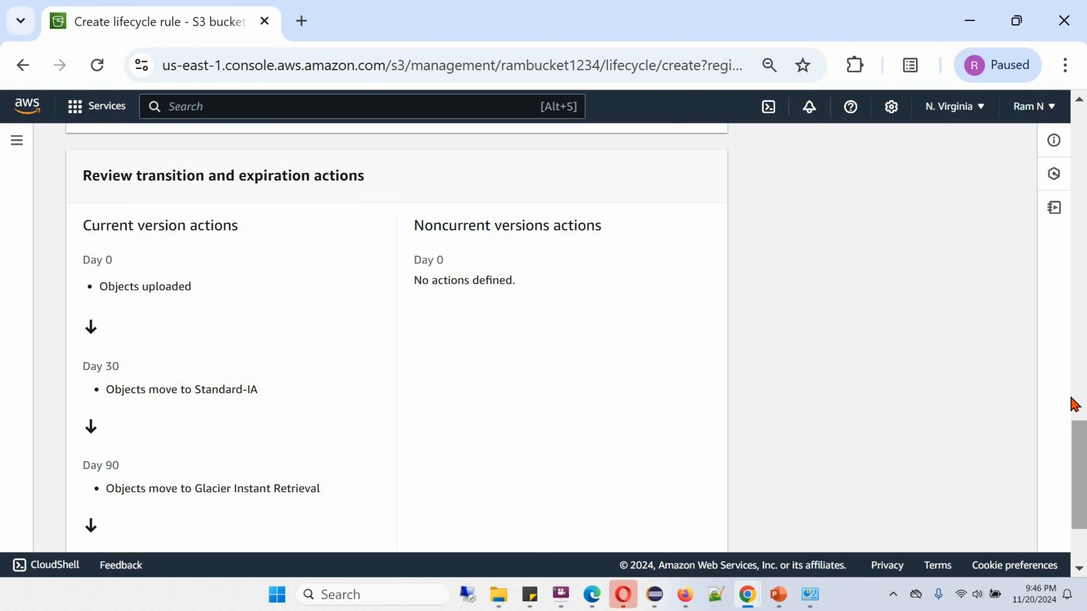
scroll(1078, 443, down, 1)
scroll(1081, 471, down, 1)
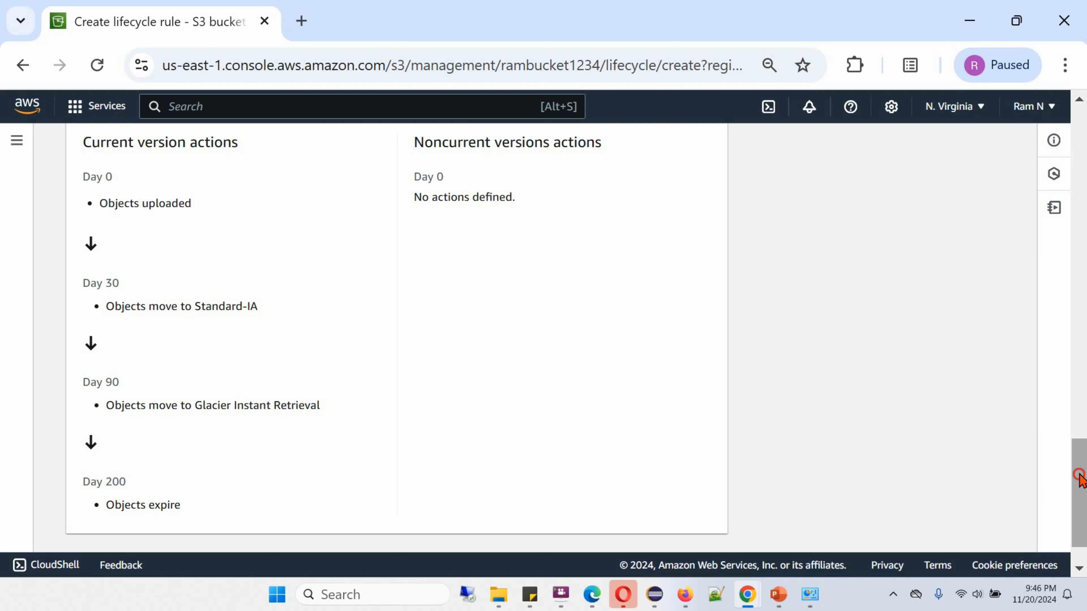
scroll(1079, 483, down, 2)
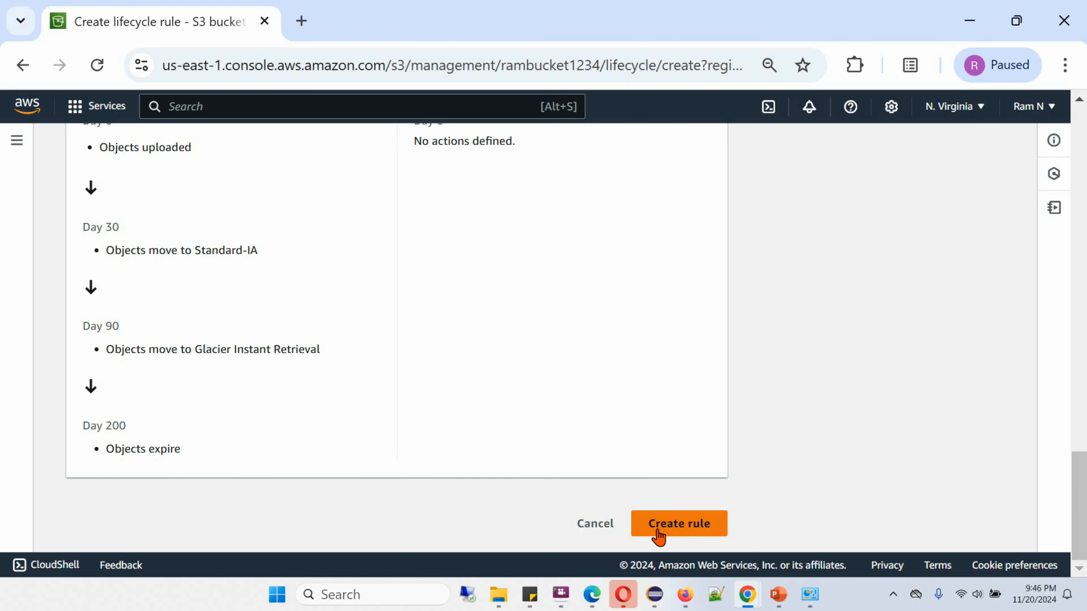
click(666, 533)
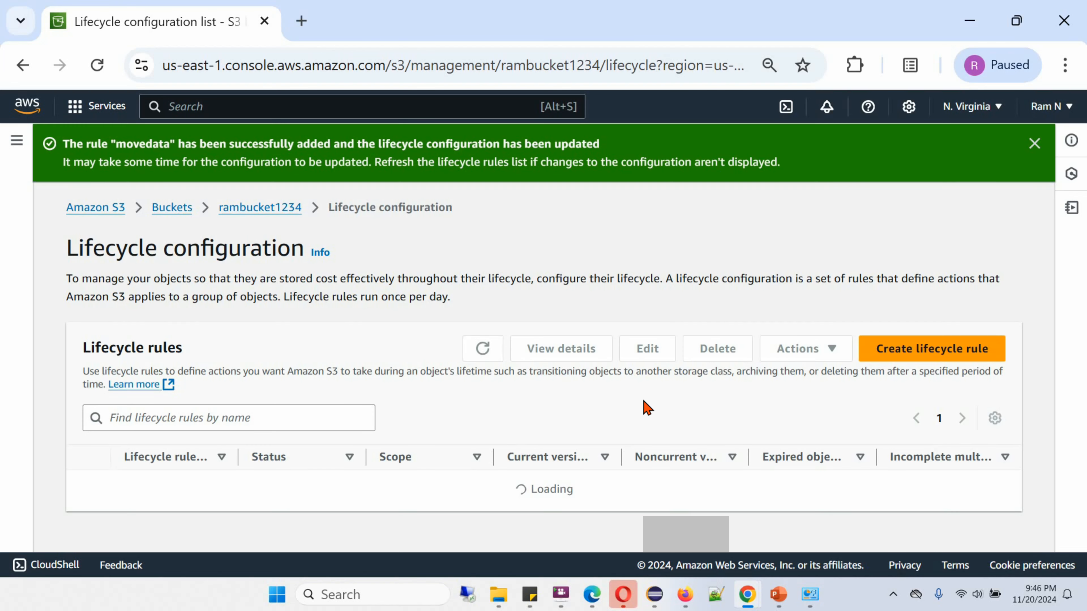